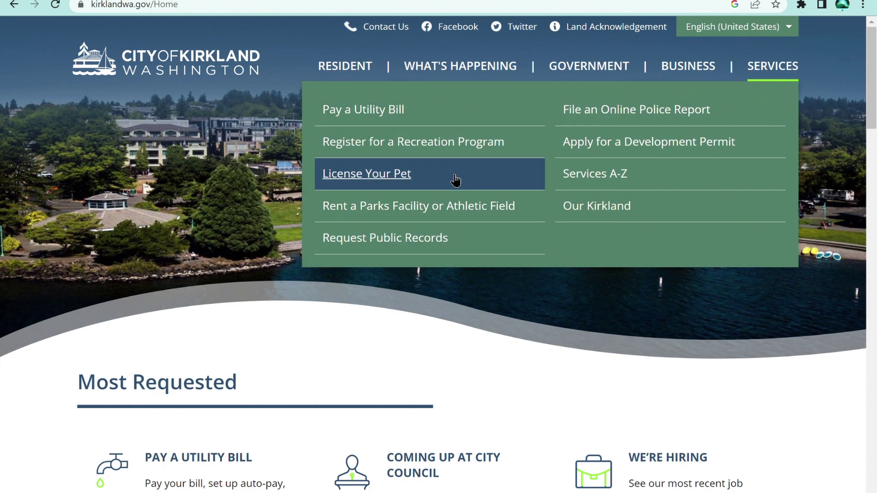
# Open the Departments page from the city website's Government section.
pyautogui.moveTo(689, 75)
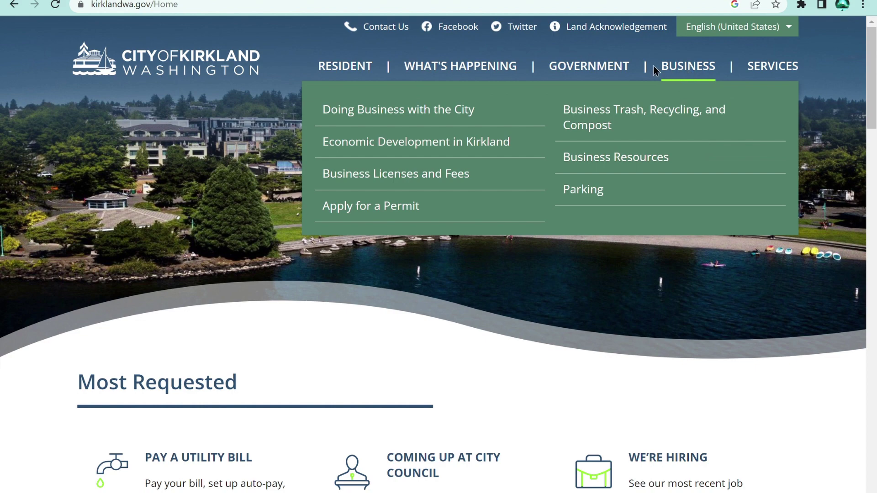
pyautogui.moveTo(617, 65)
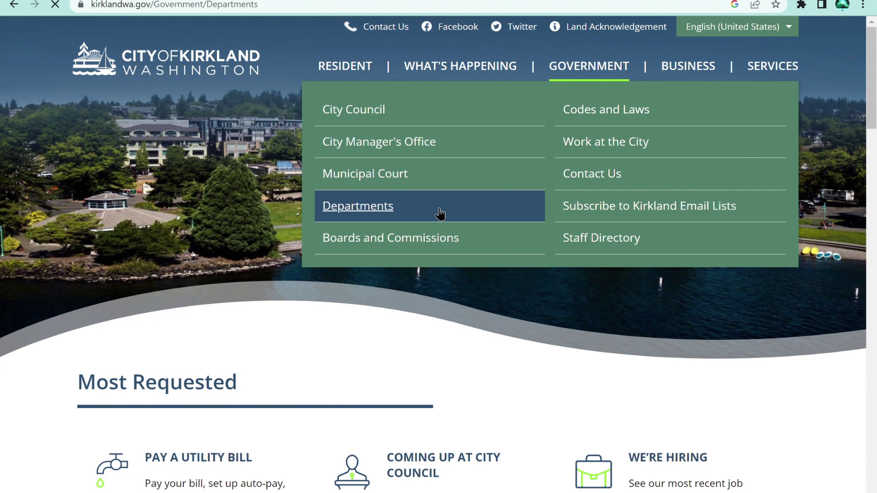
# Find the Public Works Department in the list of city departments and open its page.
pyautogui.scroll(-5, 580, 306)
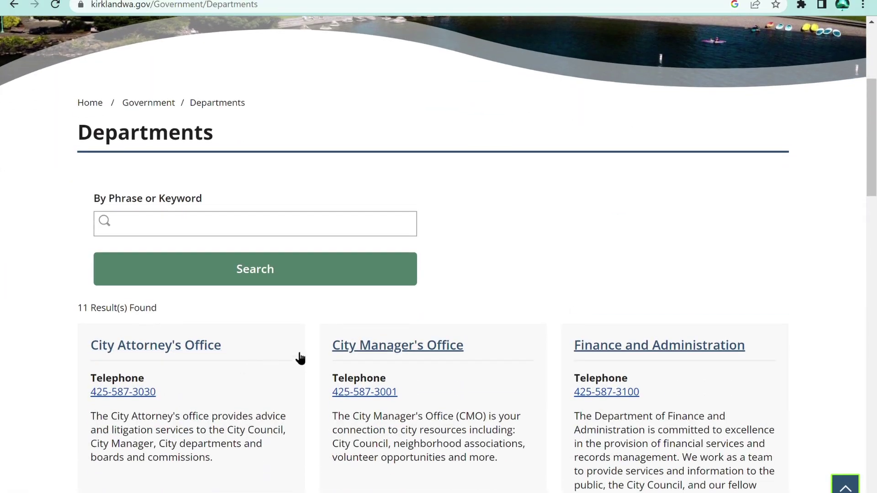
pyautogui.scroll(-5, 796, 316)
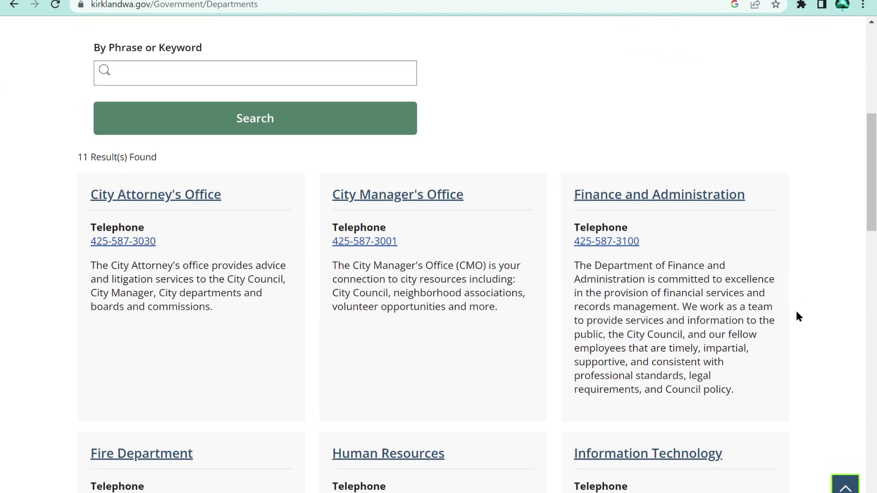
pyautogui.scroll(-2, 796, 309)
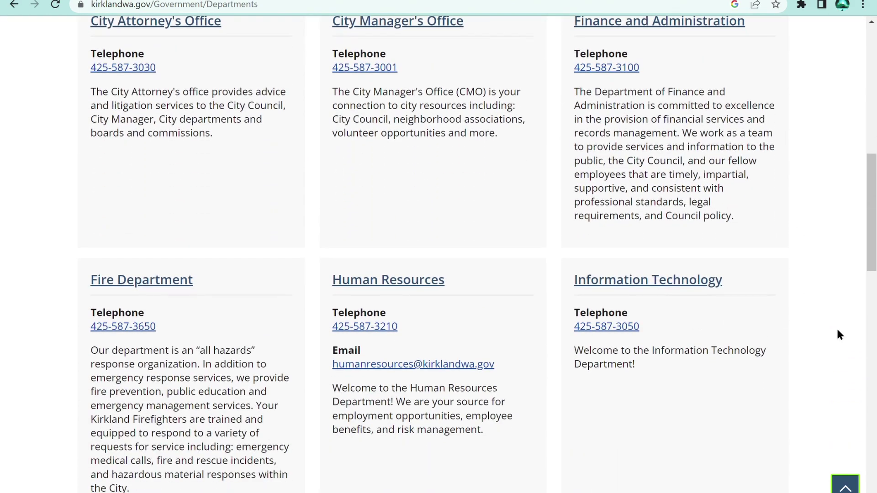
pyautogui.scroll(-4, 838, 330)
pyautogui.scroll(-2, 838, 330)
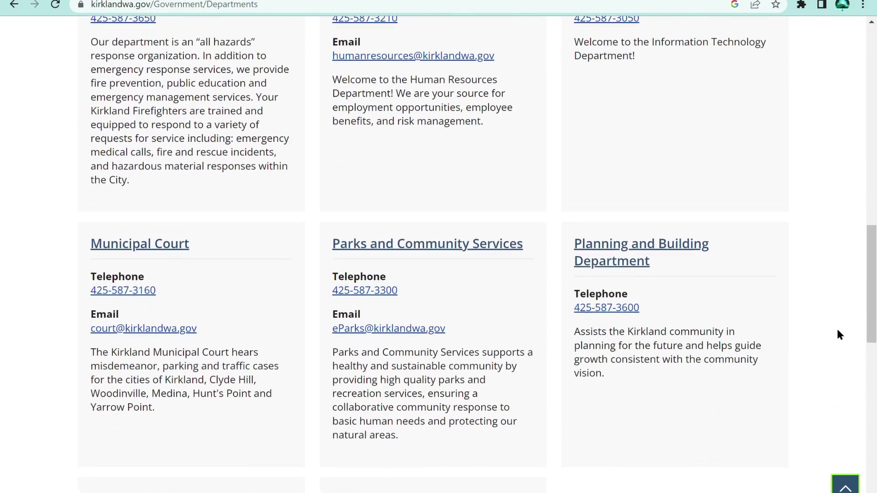
pyautogui.scroll(-2, 803, 263)
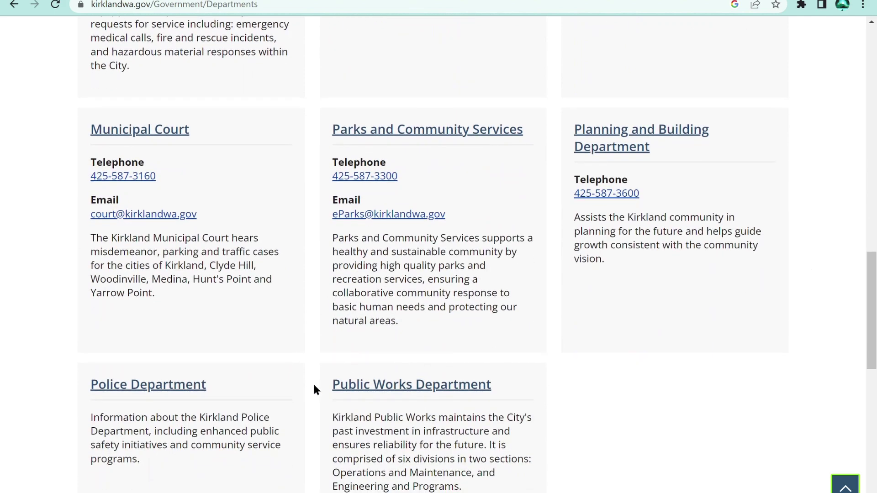
pyautogui.scroll(-2, 531, 397)
pyautogui.scroll(3, 448, 349)
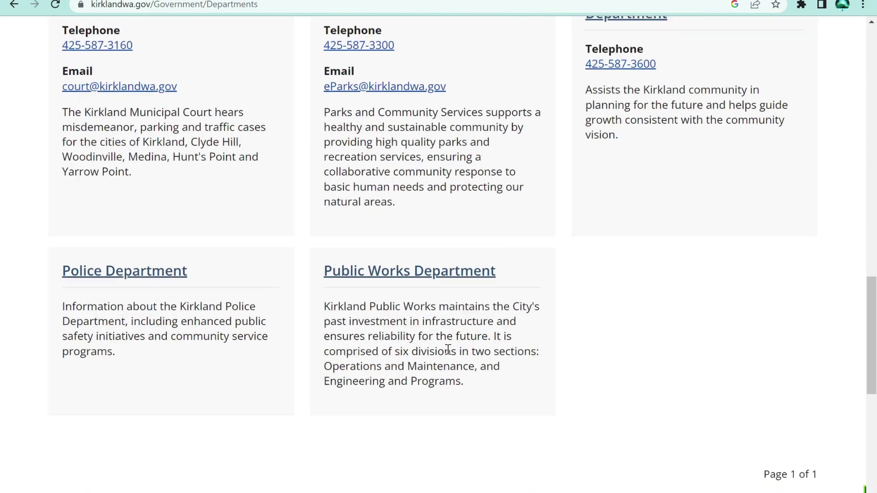
pyautogui.scroll(2, 448, 350)
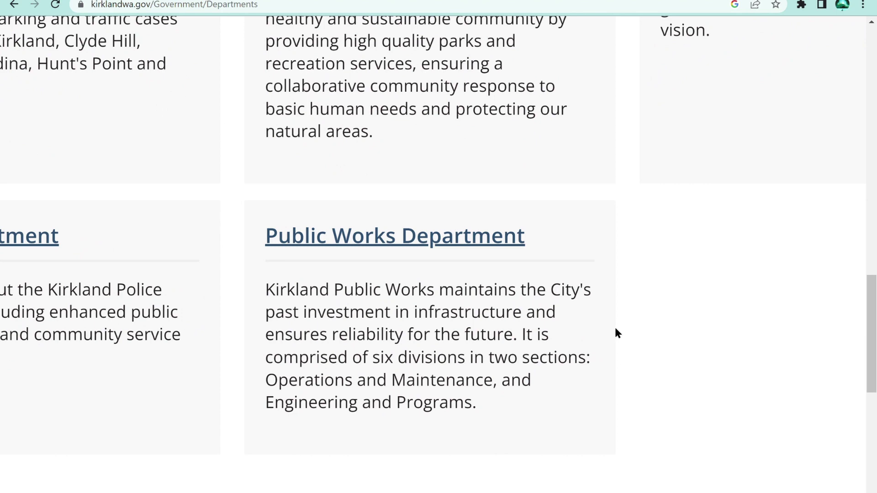
pyautogui.click(498, 256)
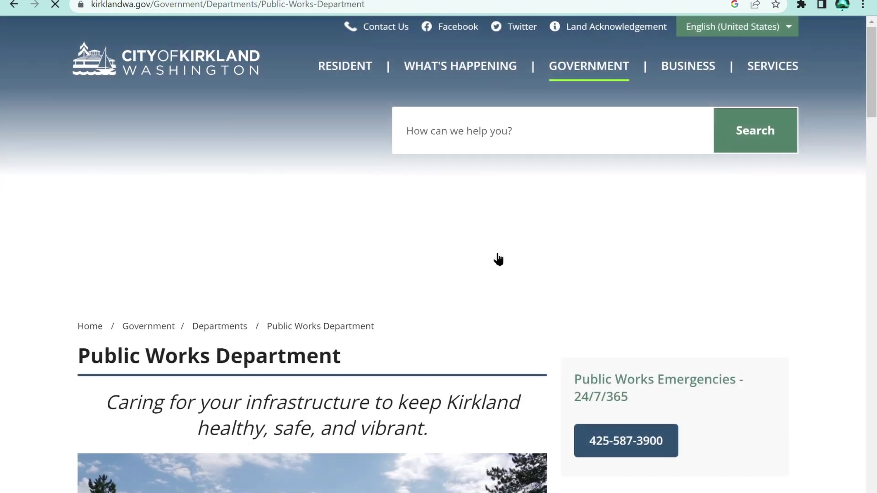
# Find Water among the Public Works Divisions and open its page.
pyautogui.scroll(-3, 391, 254)
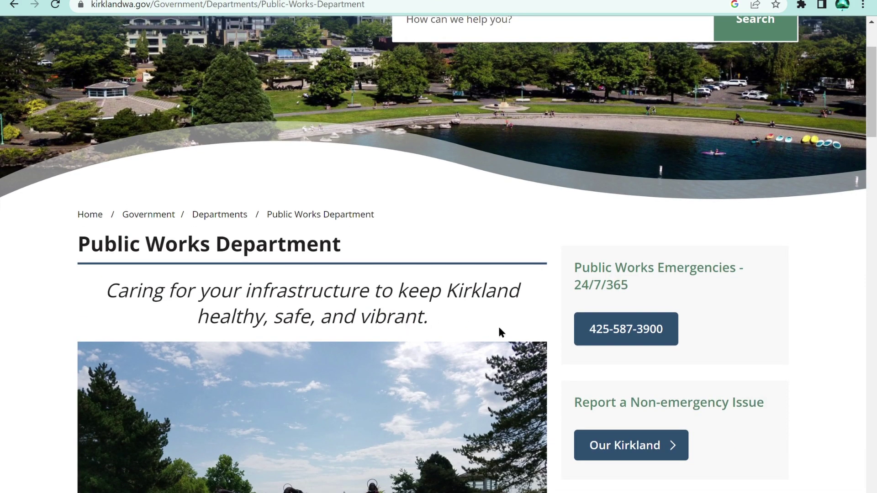
pyautogui.scroll(-6, 500, 332)
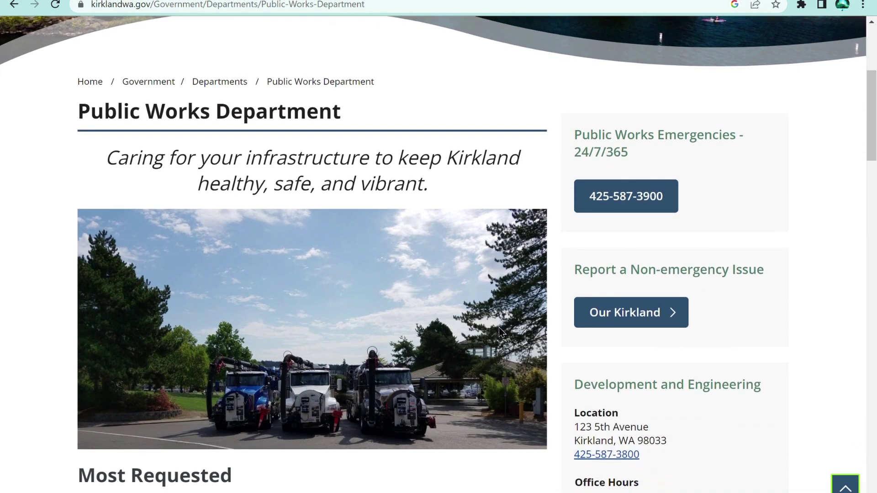
pyautogui.scroll(-2, 541, 341)
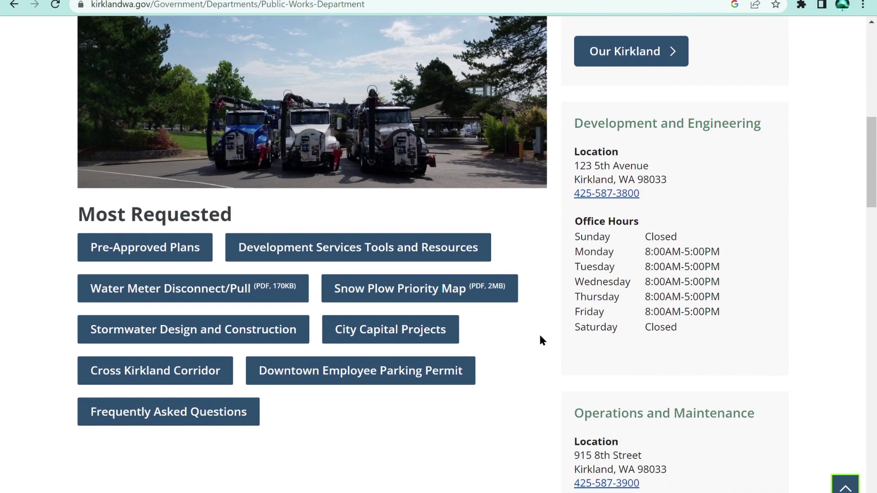
pyautogui.scroll(-3, 540, 340)
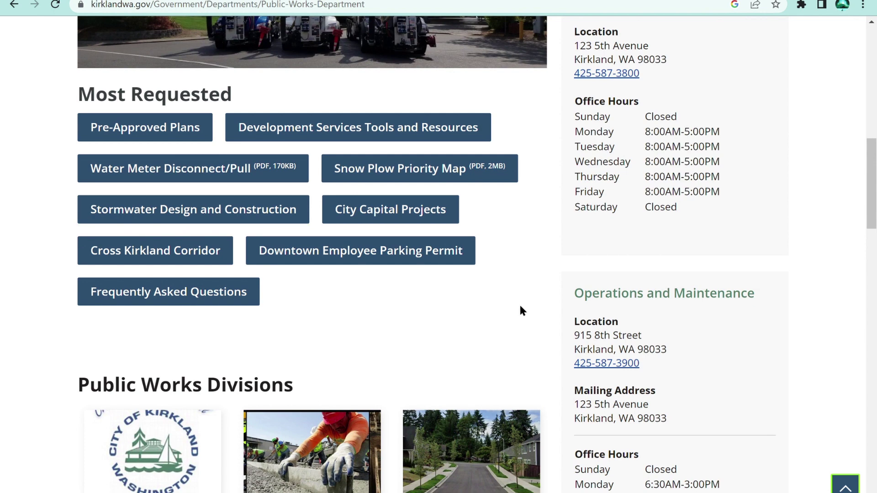
pyautogui.scroll(-3, 553, 320)
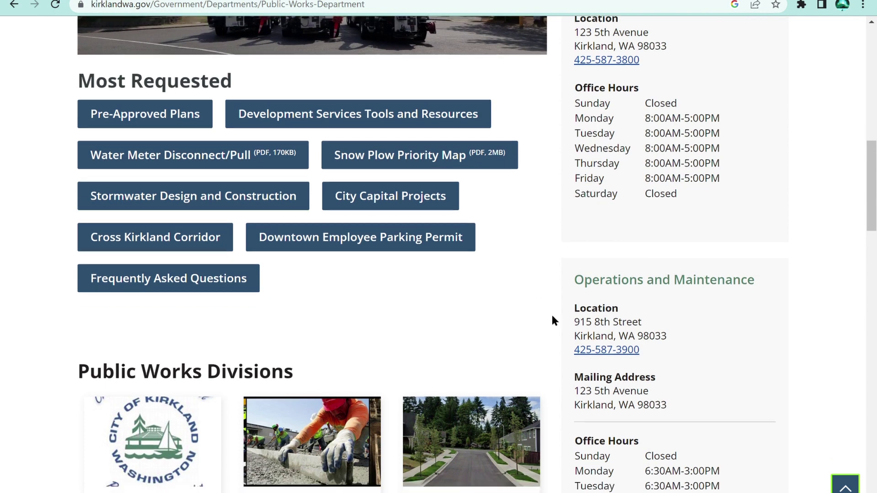
pyautogui.scroll(-2, 555, 341)
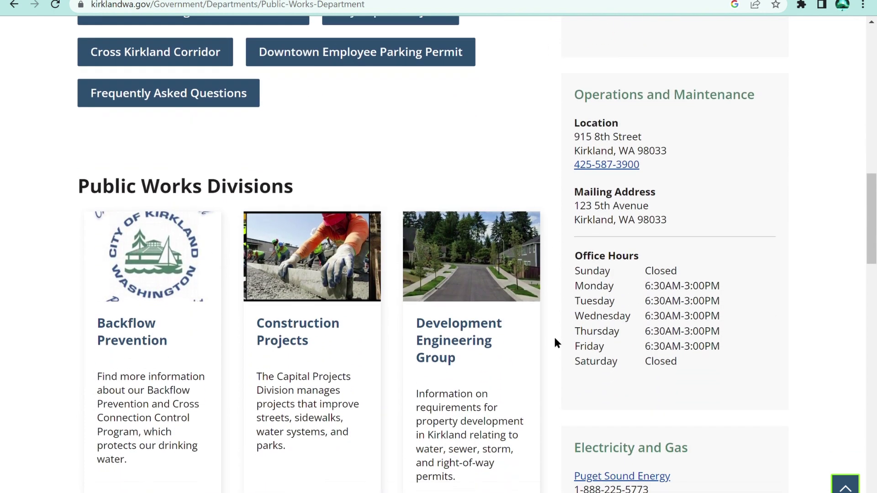
pyautogui.scroll(-1, 555, 340)
pyautogui.scroll(-4, 555, 340)
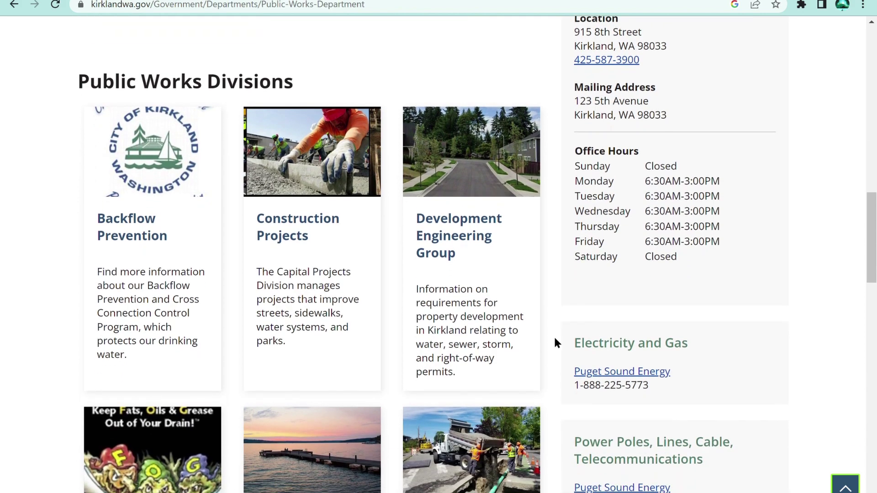
pyautogui.scroll(-1, 325, 365)
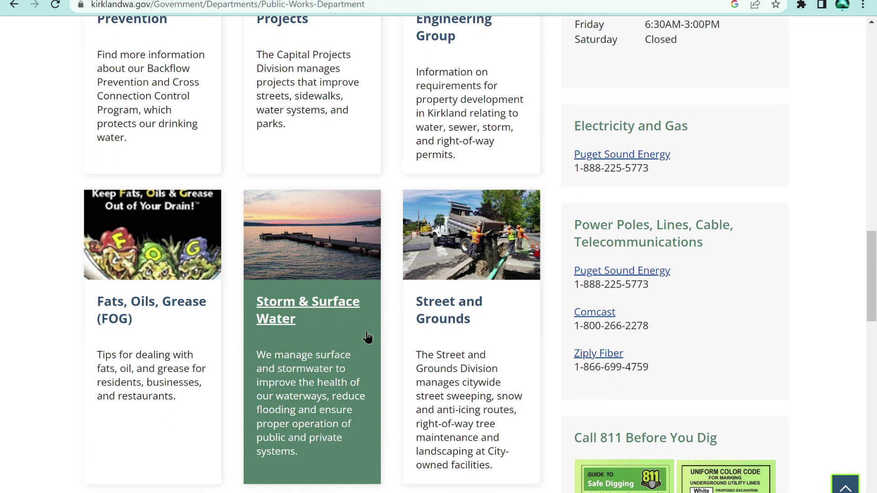
pyautogui.scroll(-1, 368, 338)
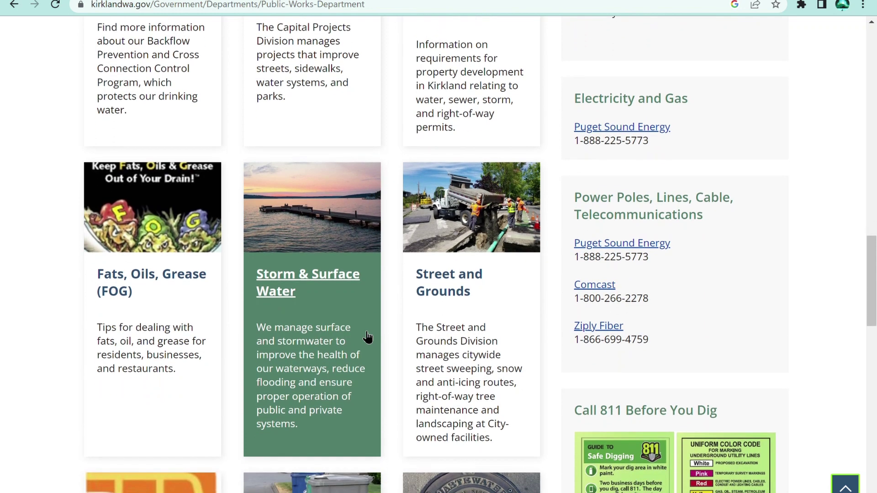
pyautogui.scroll(-4, 367, 338)
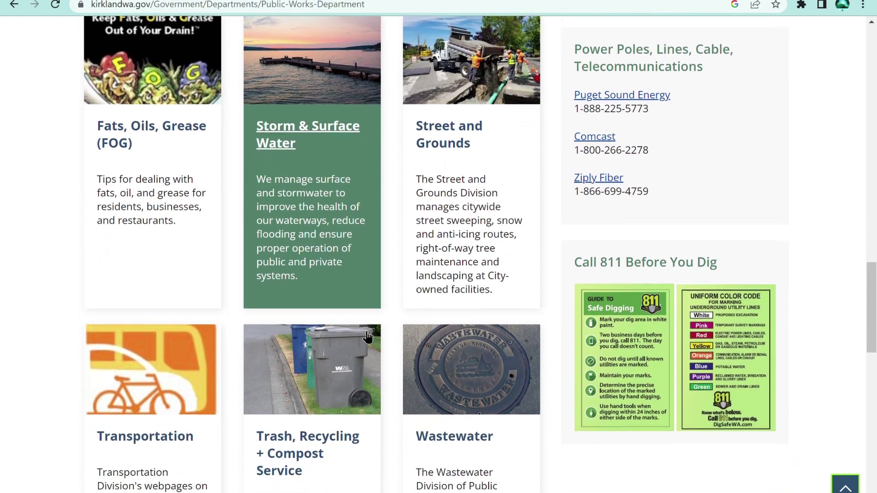
pyautogui.scroll(-2, 505, 406)
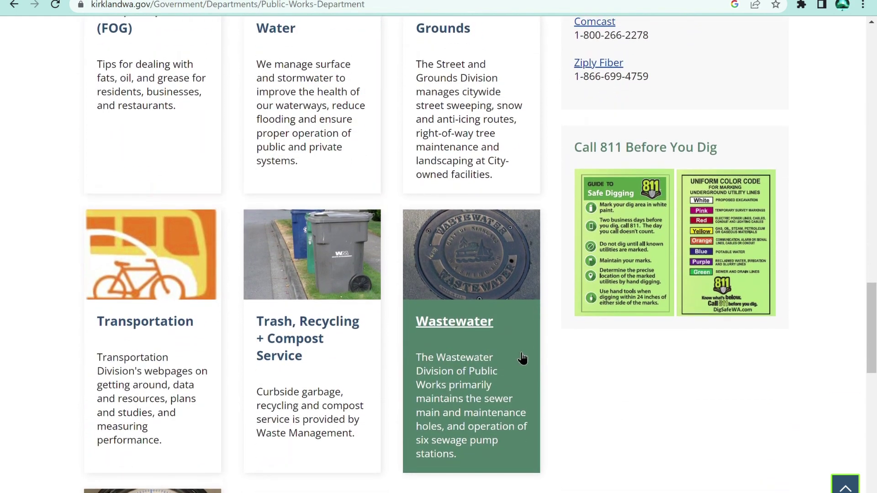
pyautogui.scroll(-3, 522, 359)
pyautogui.scroll(-3, 523, 359)
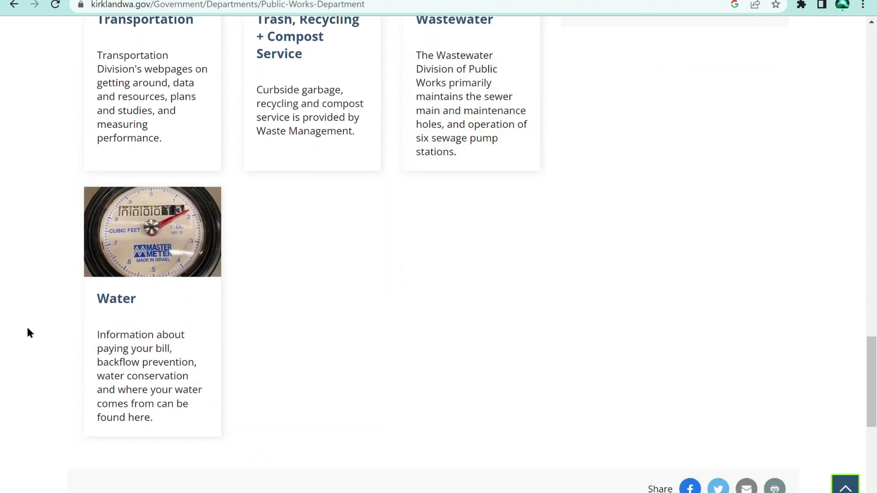
pyautogui.scroll(-1, 27, 328)
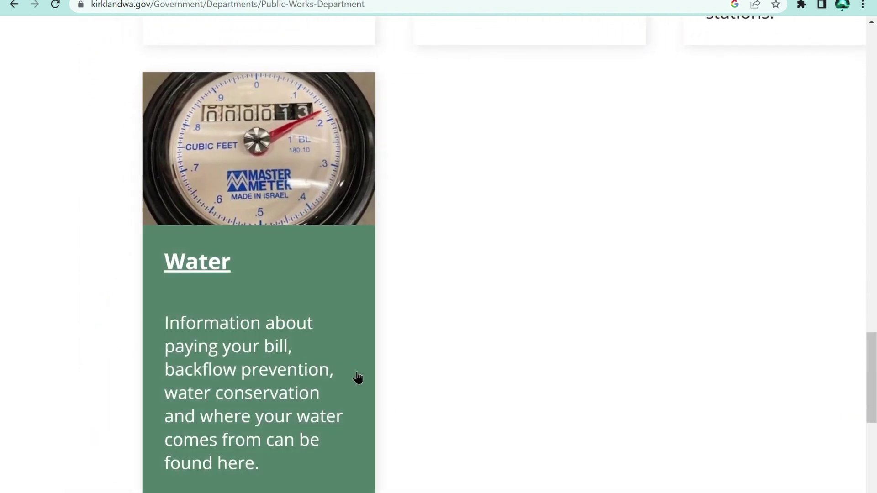
pyautogui.click(333, 274)
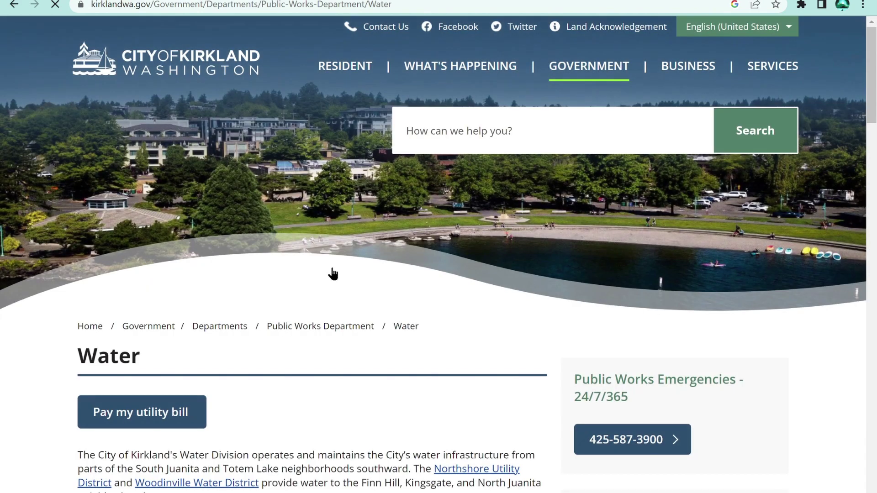
# Read the Water page's introduction on which utilities serve Kirkland's neighborhoods and where the drinking water comes from.
pyautogui.scroll(-5, 333, 274)
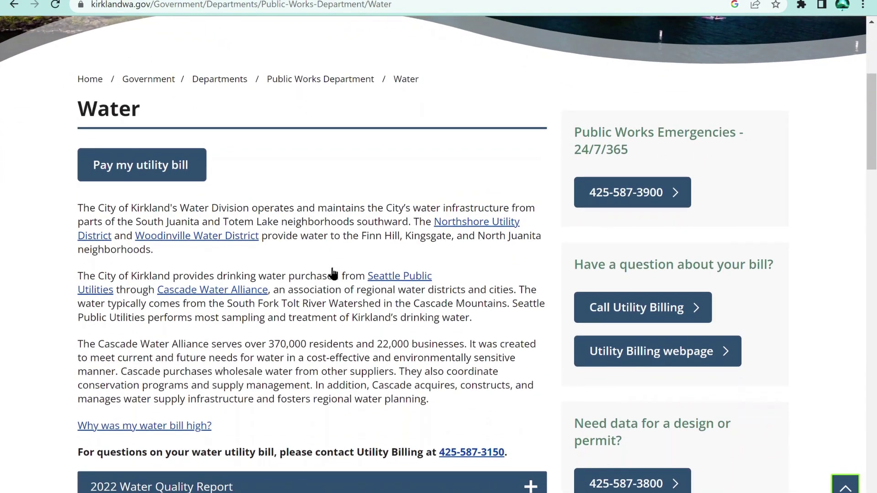
pyautogui.scroll(3, 332, 275)
pyautogui.hscroll(-2, 269, 240)
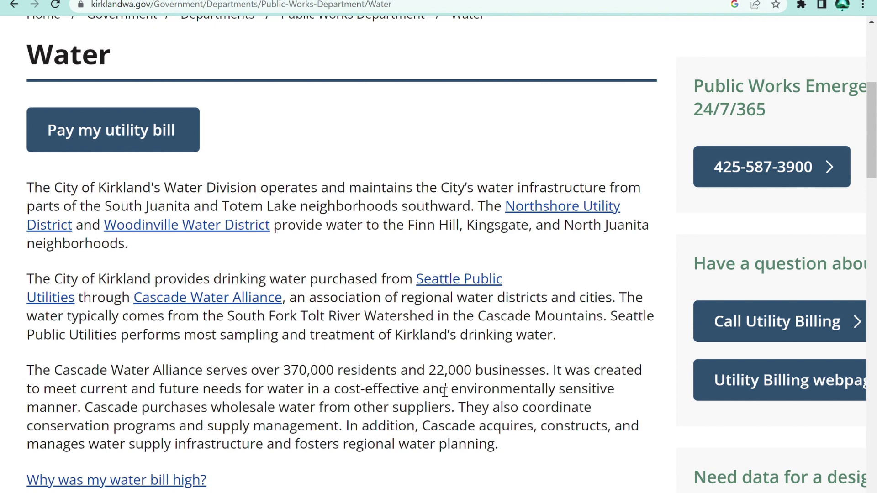
pyautogui.scroll(-1, 645, 344)
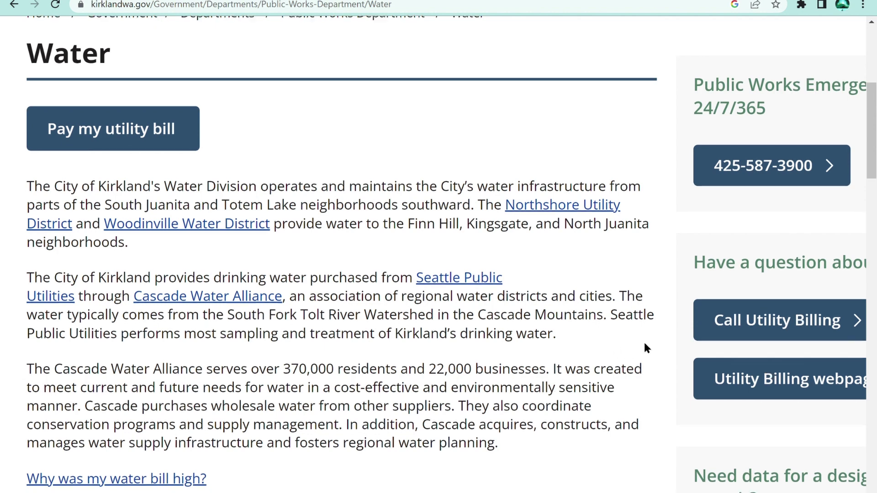
pyautogui.hotkey('ctrl', '-')
pyautogui.hotkey('ctrl', '-')
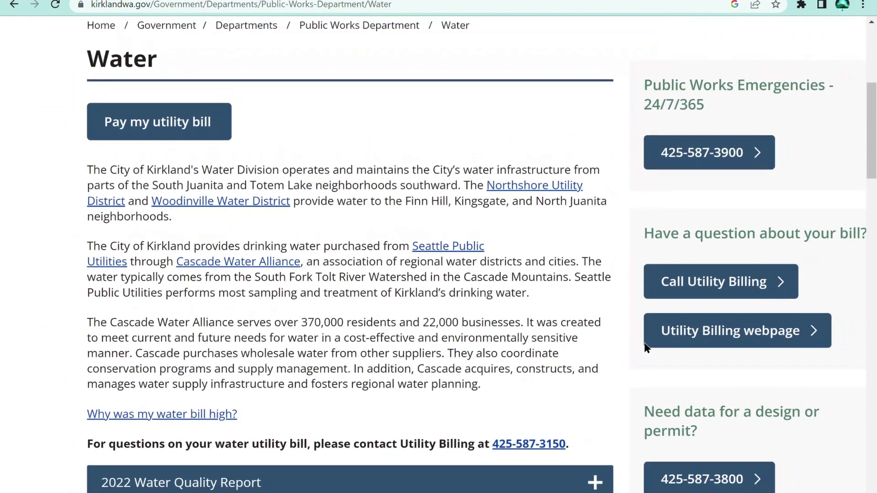
# Examine the Water page's topic sections, from the 2022 Water Quality Report through Locate markings and digging, and return to the introduction.
pyautogui.scroll(-2, 647, 347)
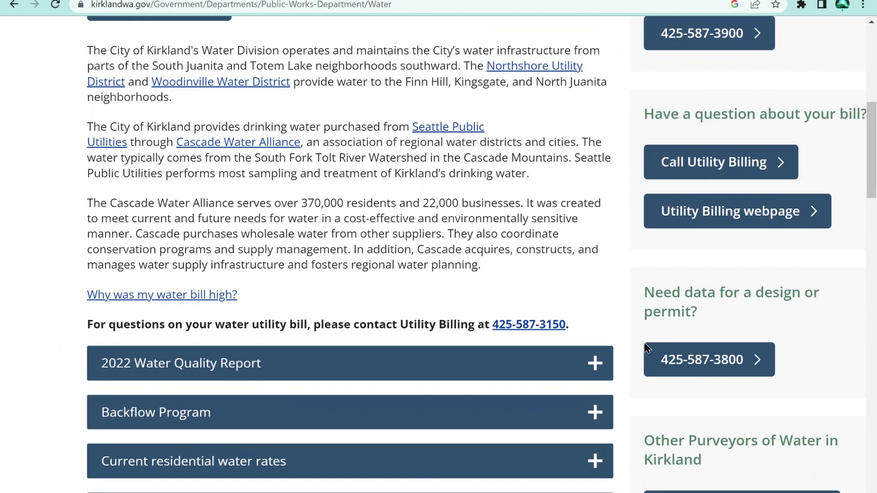
pyautogui.scroll(-2, 646, 348)
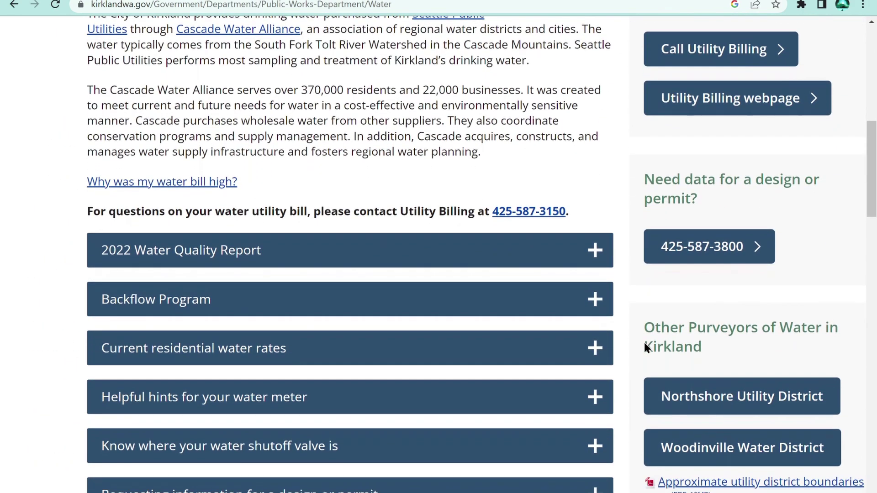
pyautogui.scroll(-1, 648, 354)
pyautogui.scroll(-1, 647, 349)
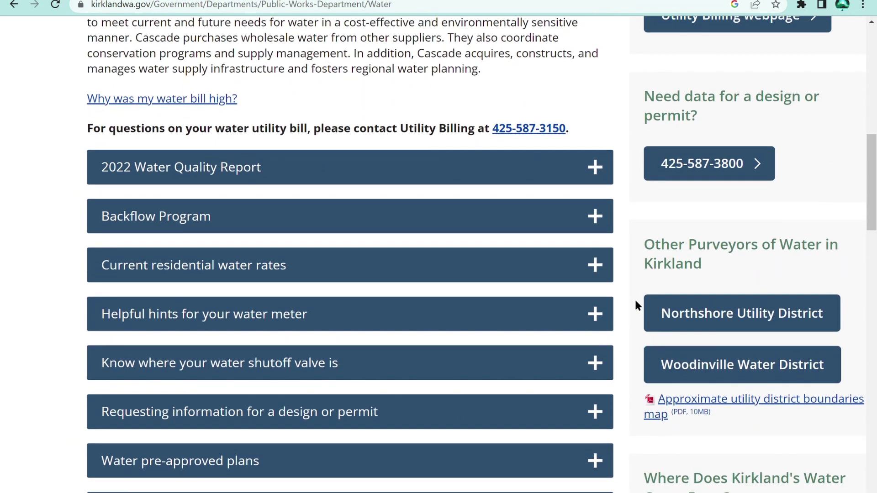
pyautogui.scroll(-3, 636, 302)
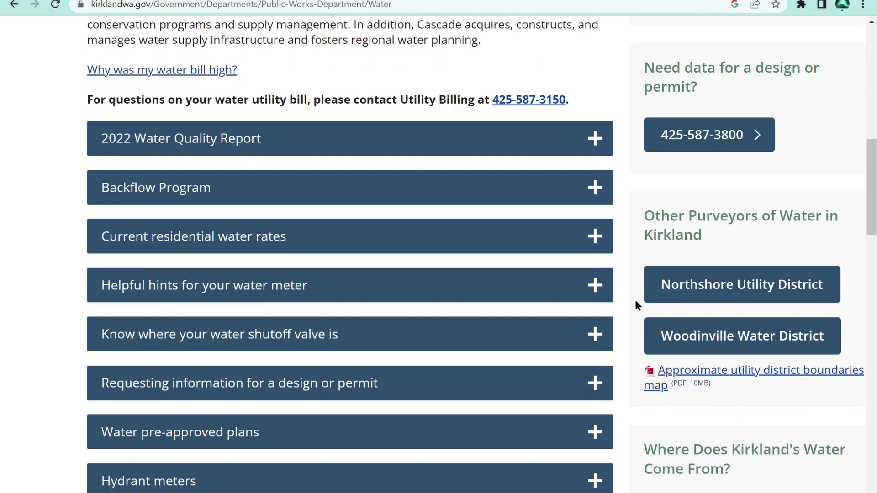
pyautogui.scroll(-2, 635, 302)
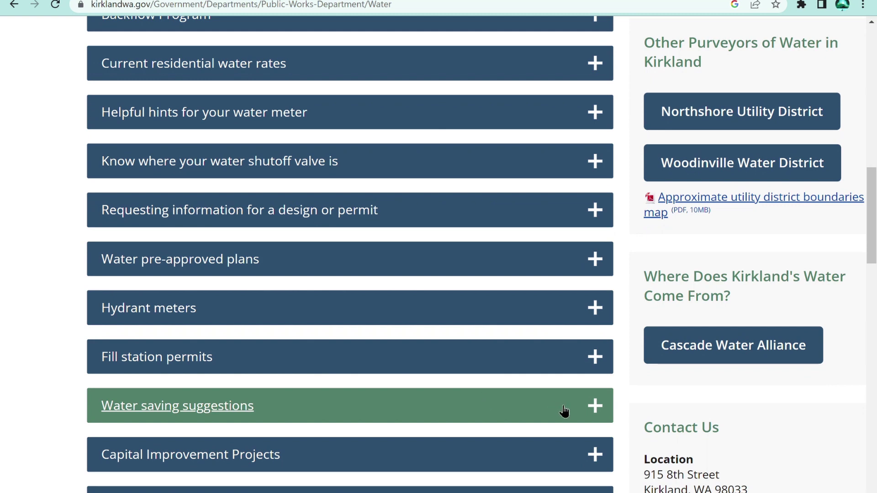
pyautogui.scroll(-2, 565, 412)
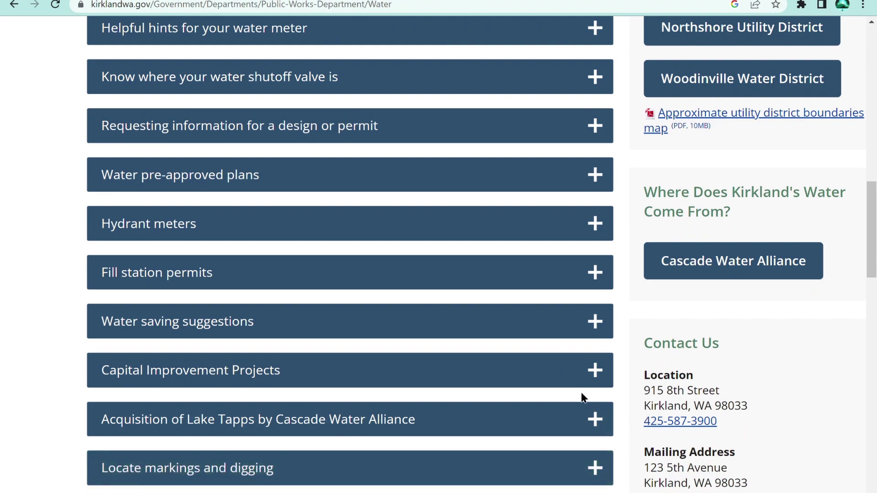
pyautogui.scroll(5, 582, 397)
pyautogui.scroll(5, 582, 396)
pyautogui.scroll(2, 584, 291)
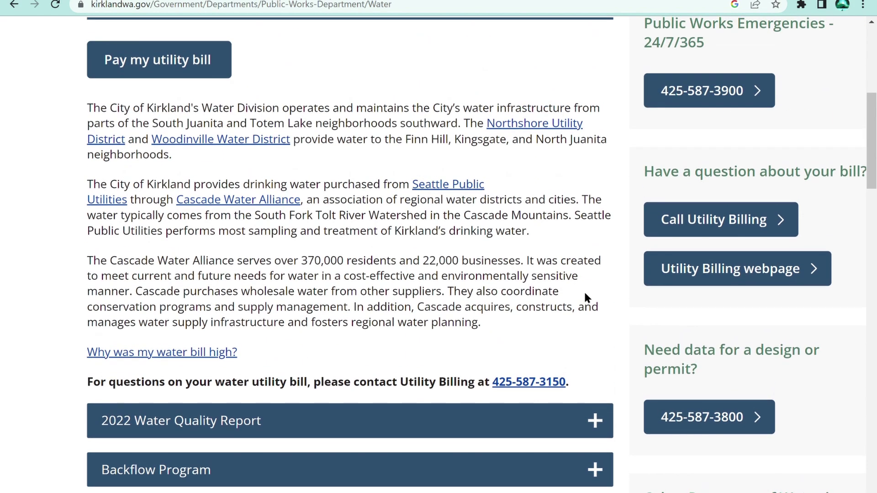
pyautogui.scroll(1, 585, 294)
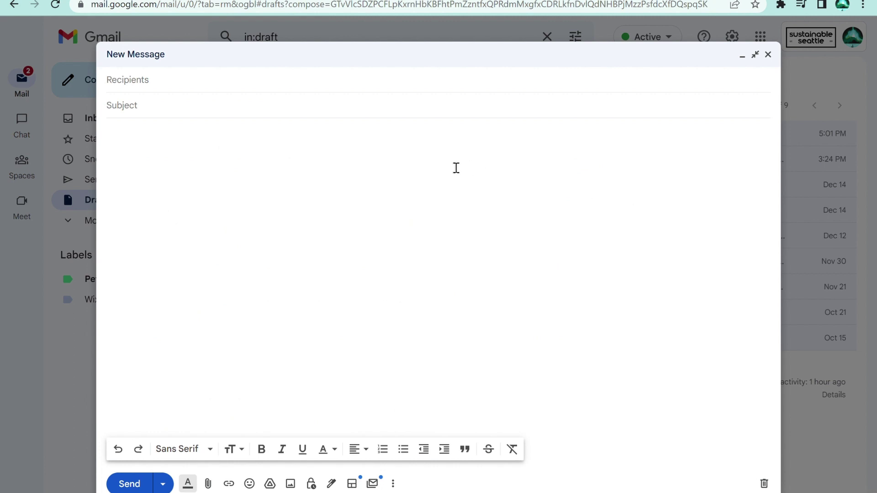
# Begin the body of a new Gmail message with the greeting "Dear water professional," followed by a blank line.
pyautogui.write('Dear water pro')
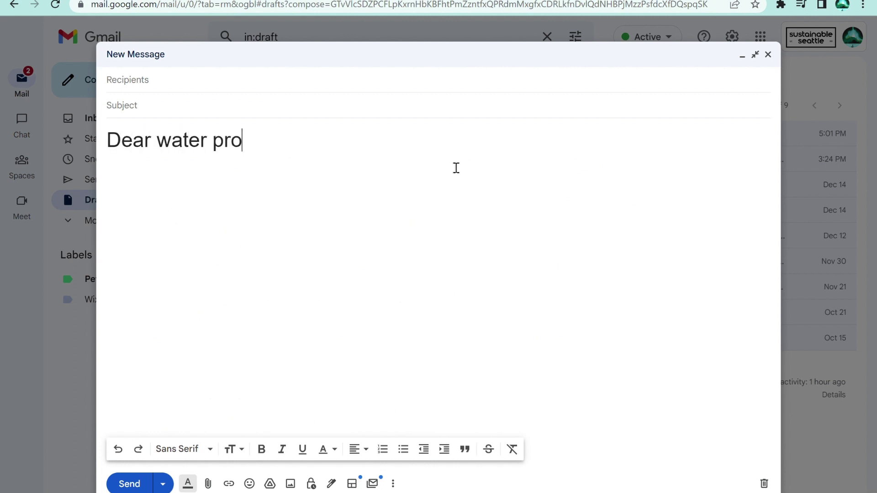
pyautogui.write('fessional,')
pyautogui.press('Return')
pyautogui.press('Return')
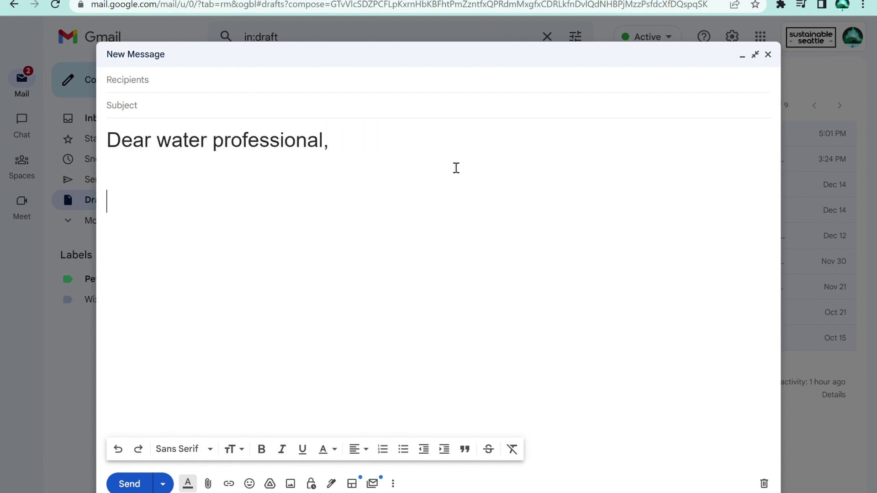
# Open the email's first paragraph with "I drink water and I'm curious where that water comes from".
pyautogui.write('I drink water an')
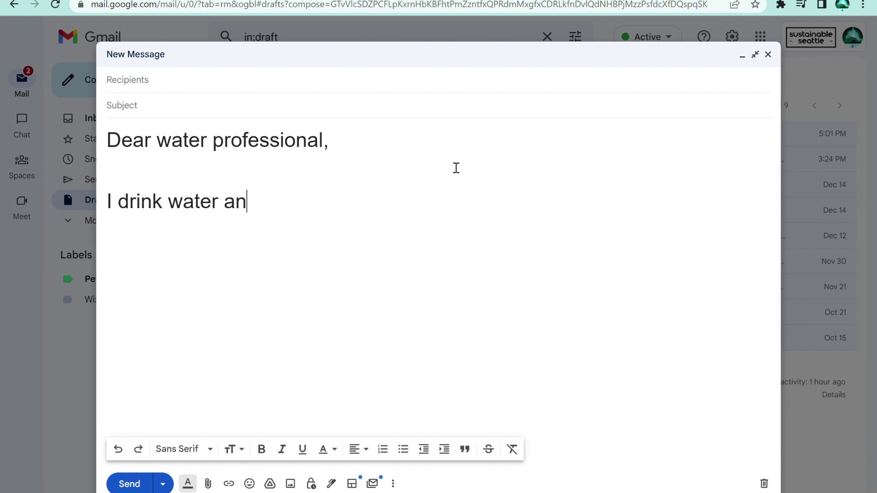
pyautogui.write("d I'm curious w")
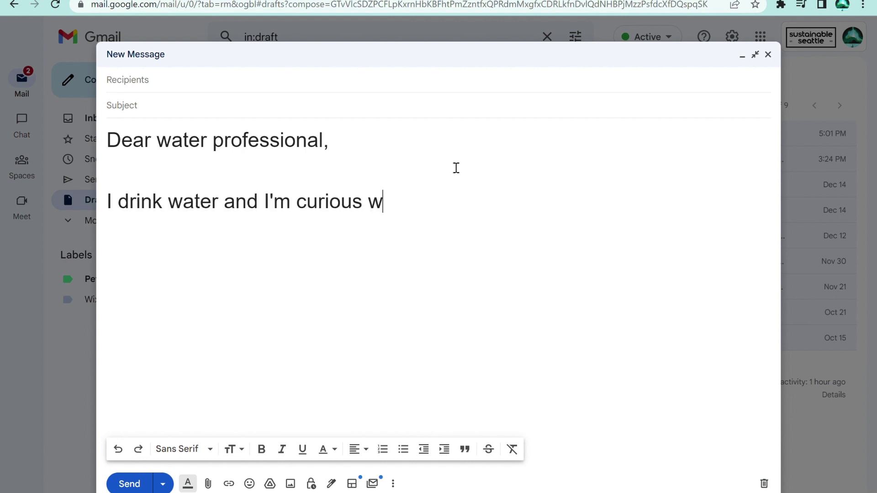
pyautogui.write('here that water')
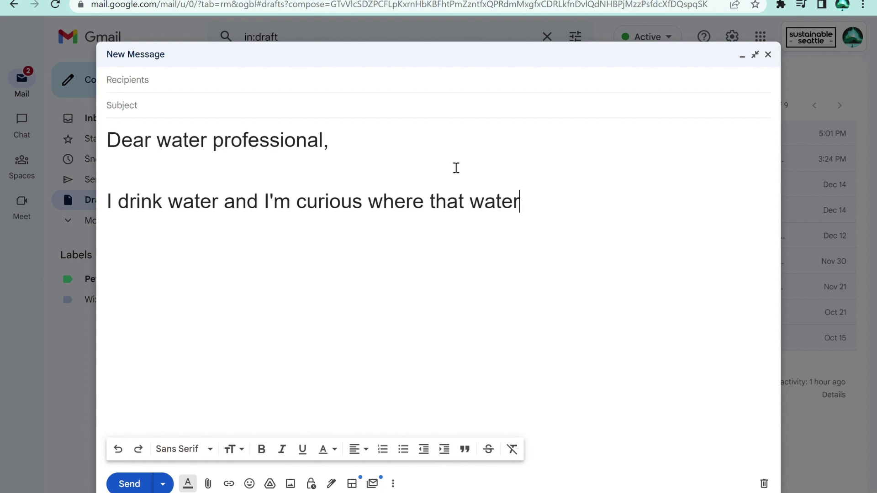
pyautogui.write(' comes from')
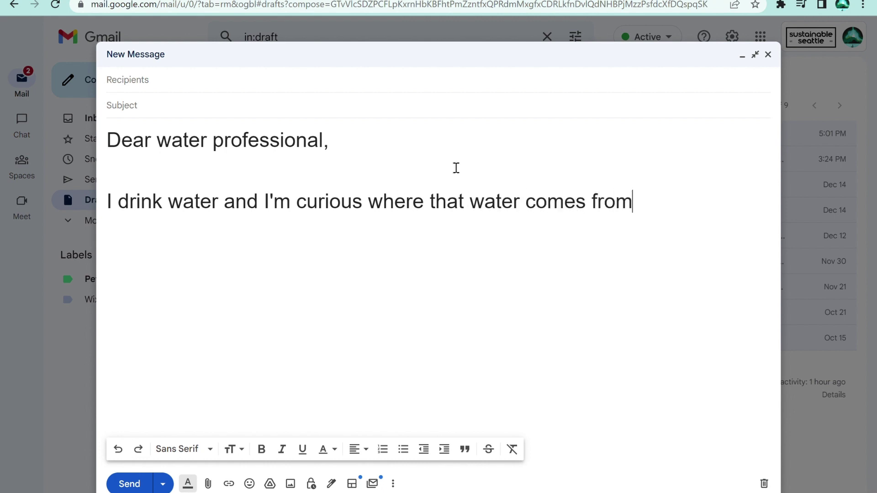
# End that sentence and add "I think it comes from that water tower (see attached image). But, I have a few questions:", followed by a blank line.
pyautogui.write('. I think it comes from')
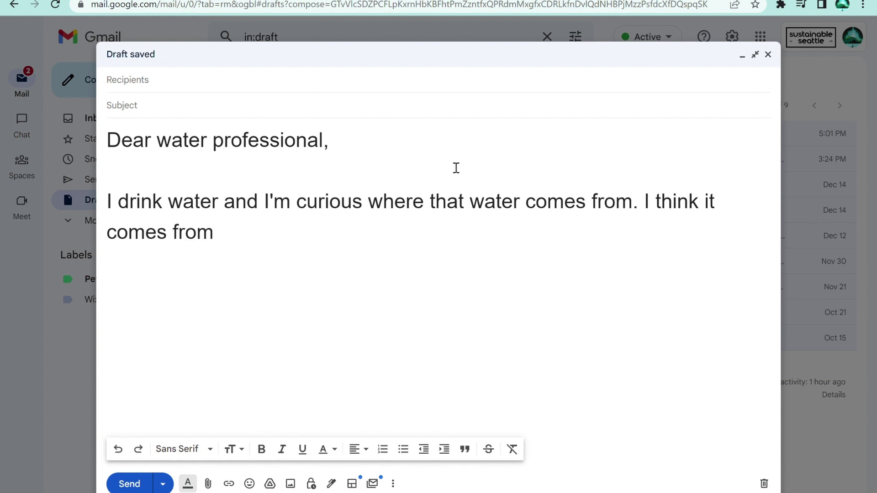
pyautogui.write(' that water ')
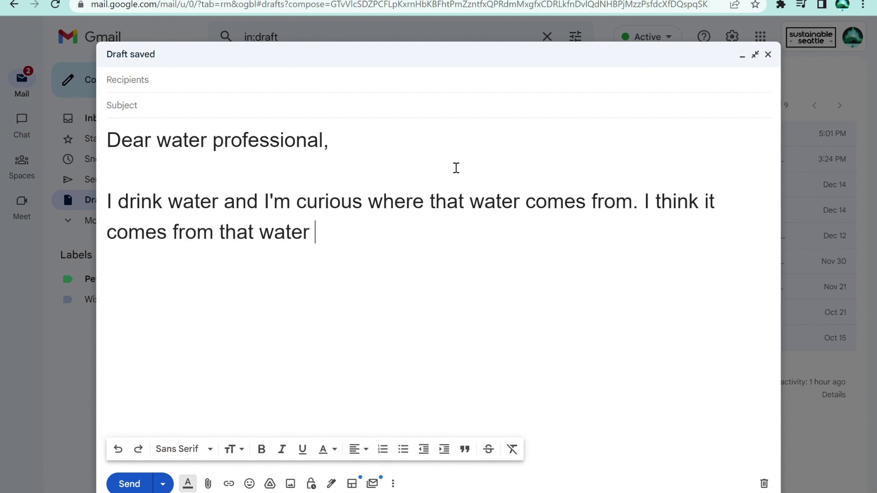
pyautogui.write('tower (see attac')
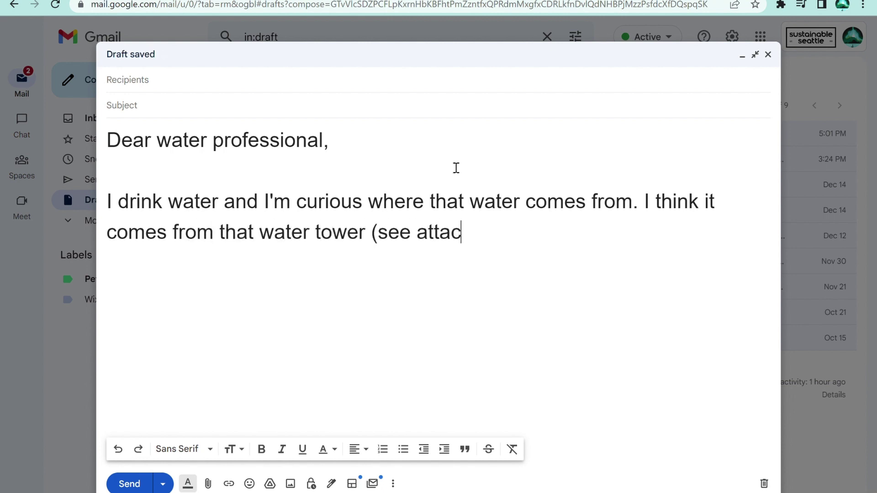
pyautogui.write('hed image)')
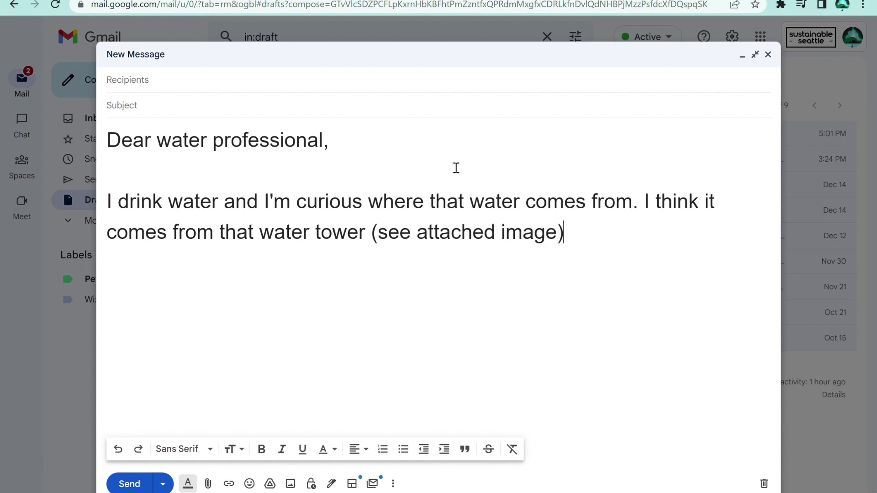
pyautogui.write('. But, I have a few')
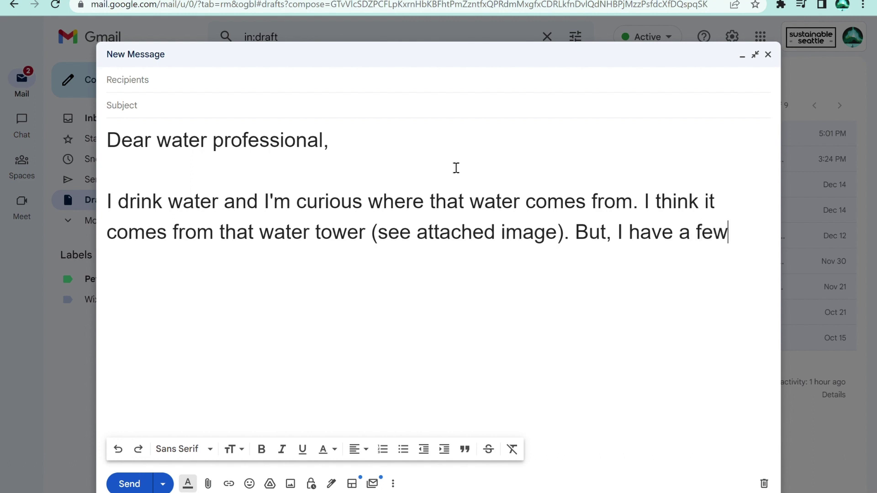
pyautogui.write(' questions:')
pyautogui.press('Return')
pyautogui.press('Return')
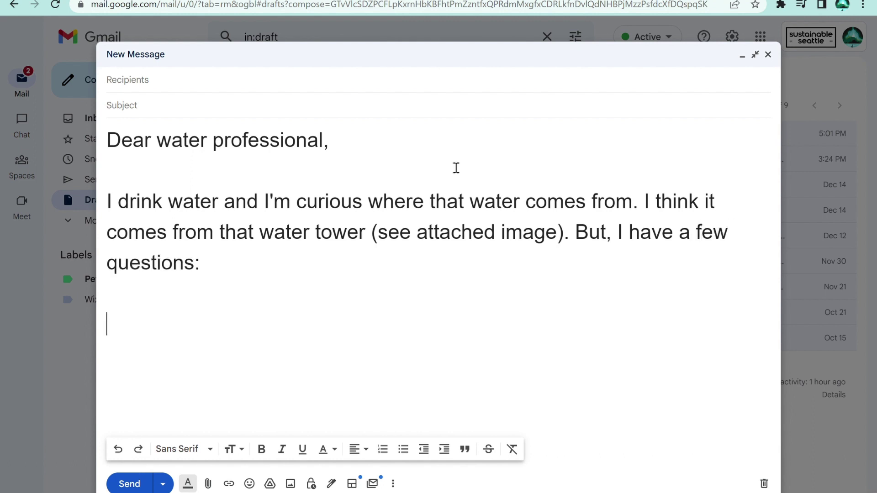
# List the first two numbered questions: "1. Where does the water come from?" and "2. How much water does it hold?".
pyautogui.write('1. W')
pyautogui.press('BackSpace')
pyautogui.write('Where ')
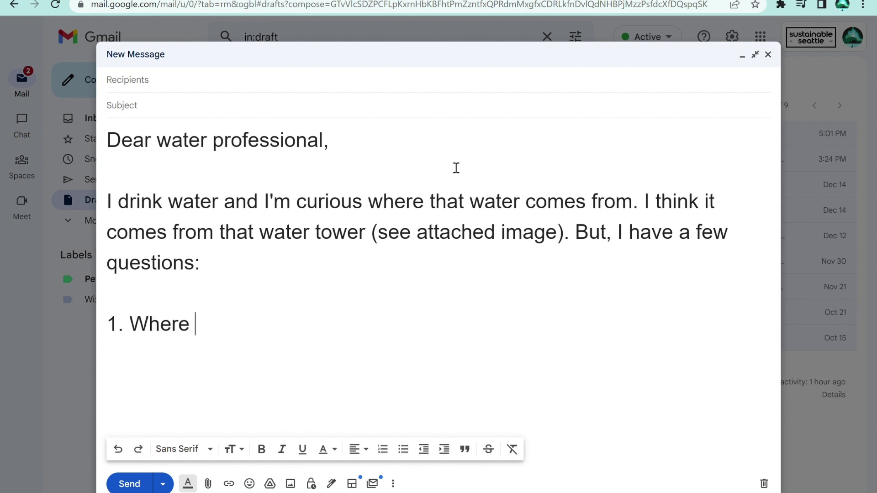
pyautogui.write('does the water come from?')
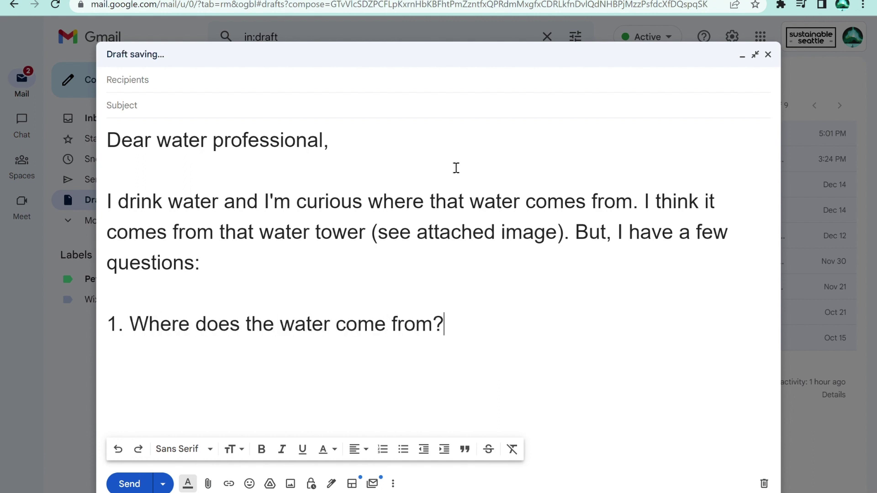
pyautogui.press('Return')
pyautogui.write('2. How much')
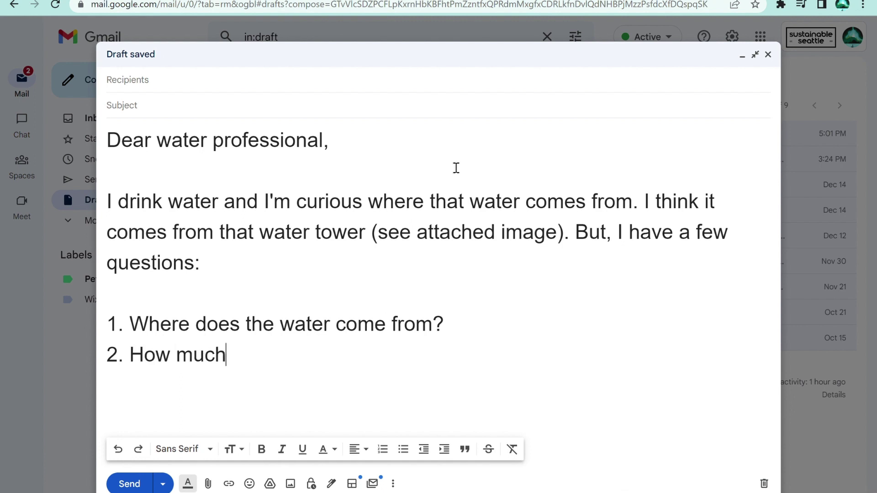
pyautogui.write(' water does it hold?')
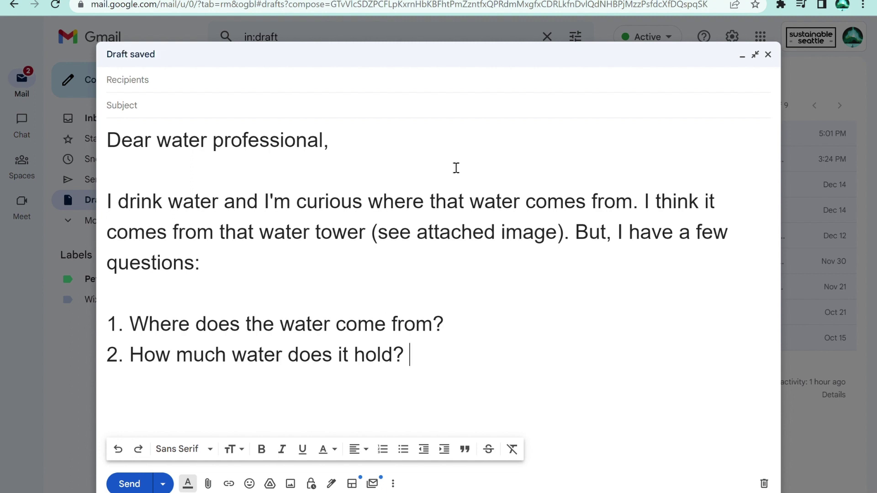
# Add the third numbered question, "3. How many people in my neighborhood drink from this same water tower?".
pyautogui.press('Return')
pyautogui.write('How many p')
pyautogui.write('eople')
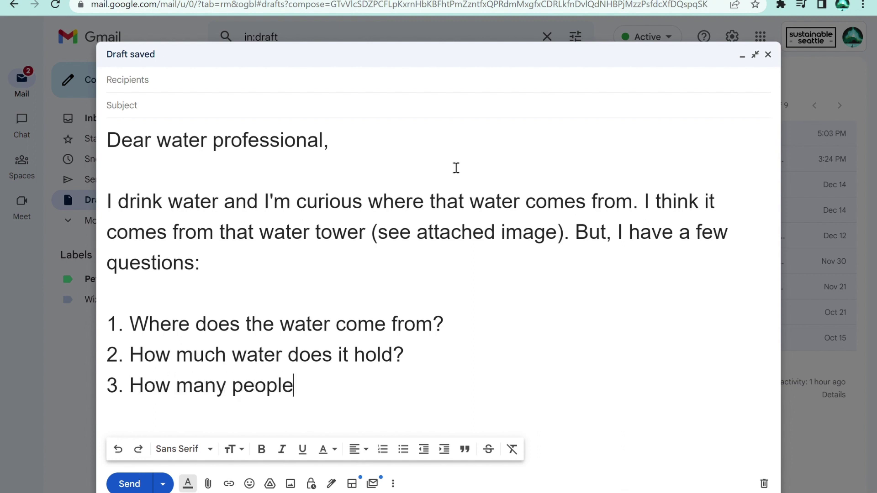
pyautogui.write(' in my neighbor')
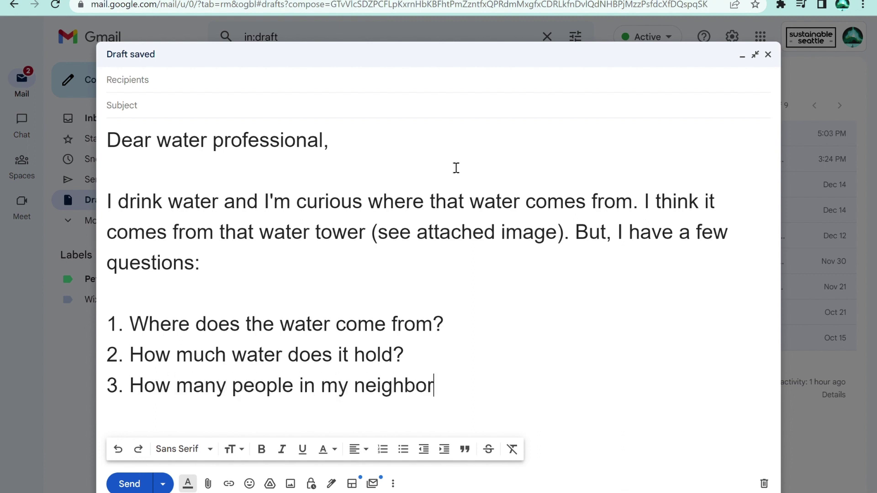
pyautogui.write('hood drink from th')
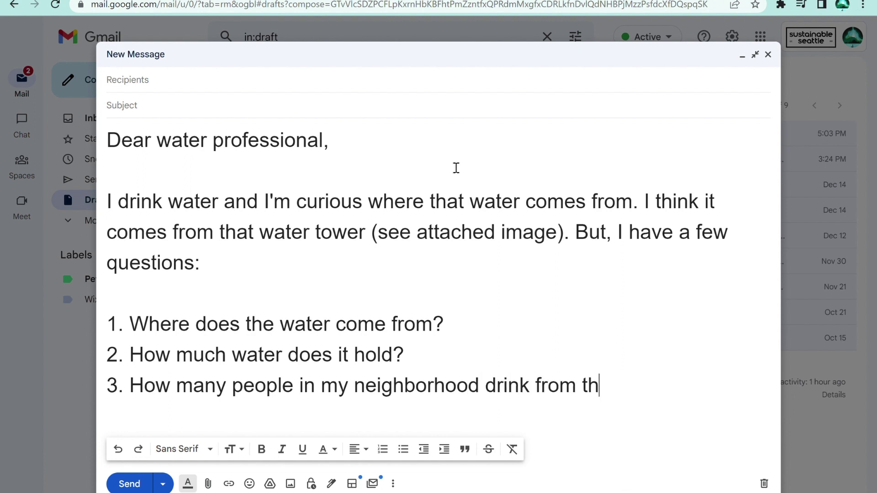
pyautogui.write('is same water tower?')
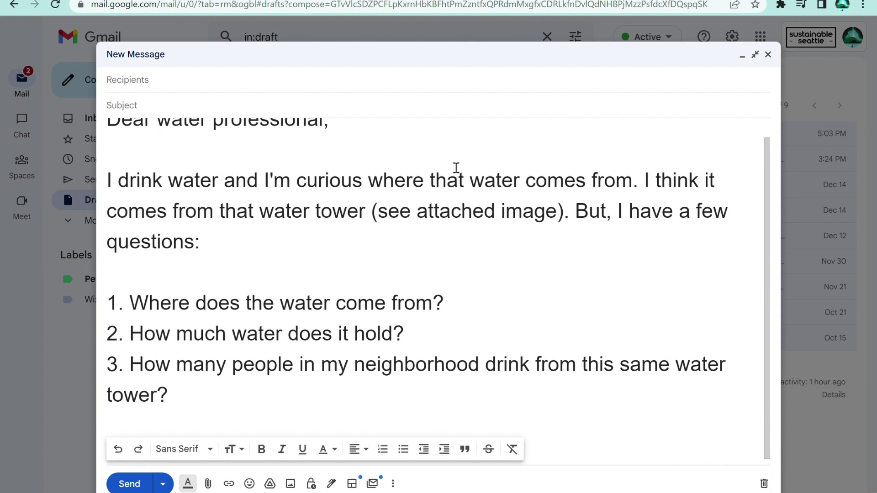
# Add the fourth numbered question, "4. How come it's on a hill?", and start a new line below it.
pyautogui.press('Return')
pyautogui.write('4. How come')
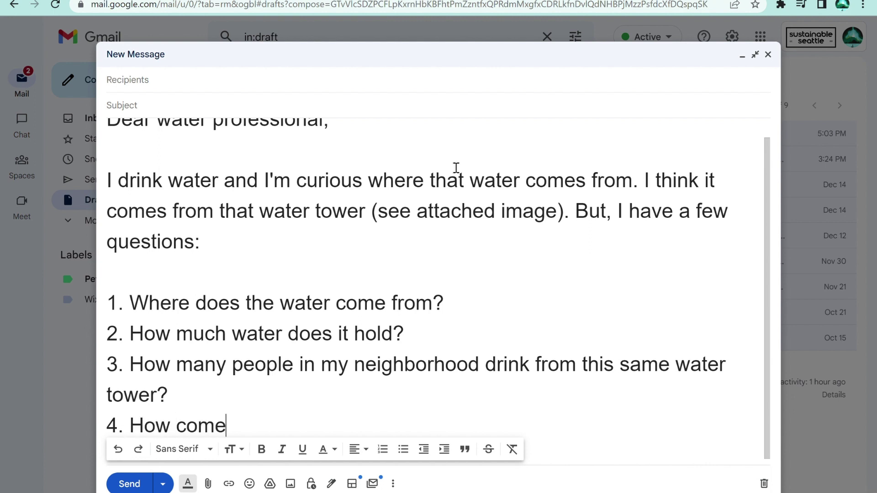
pyautogui.write(" it's on a hill?")
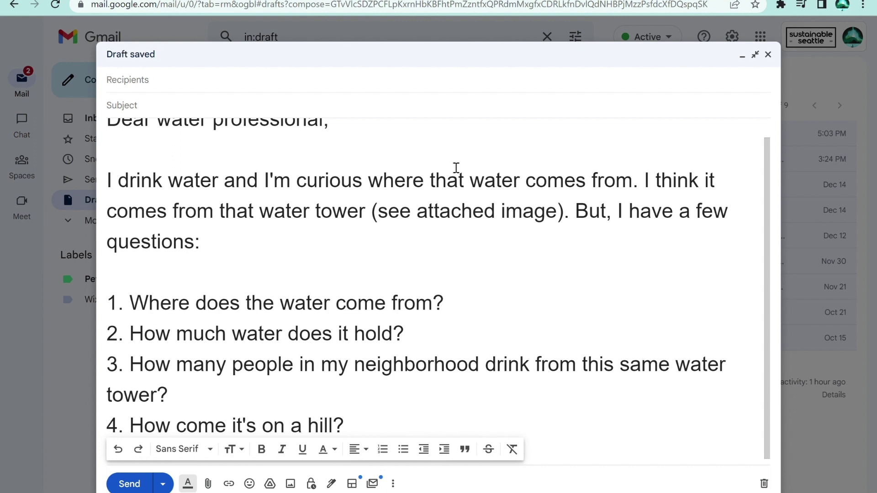
pyautogui.press('Return')
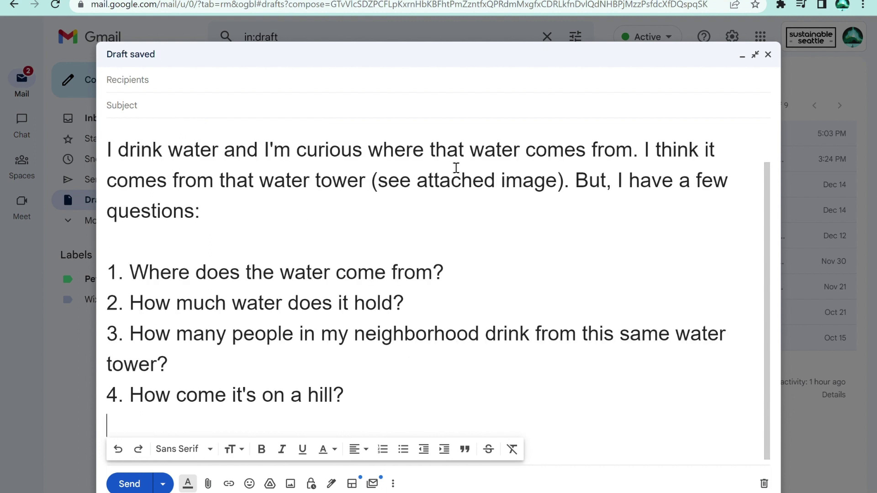